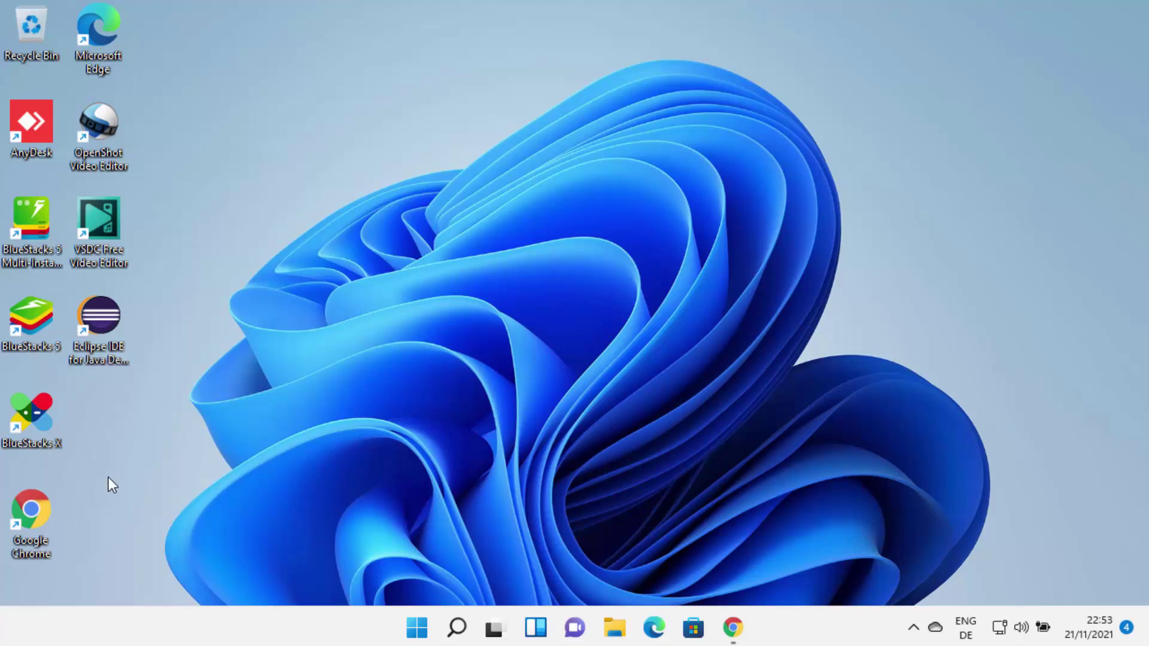
- Select and then deselect the three BlueStacks desktop shortcuts, and search Windows for 'bluesta'
drag(80, 459, 23, 228)
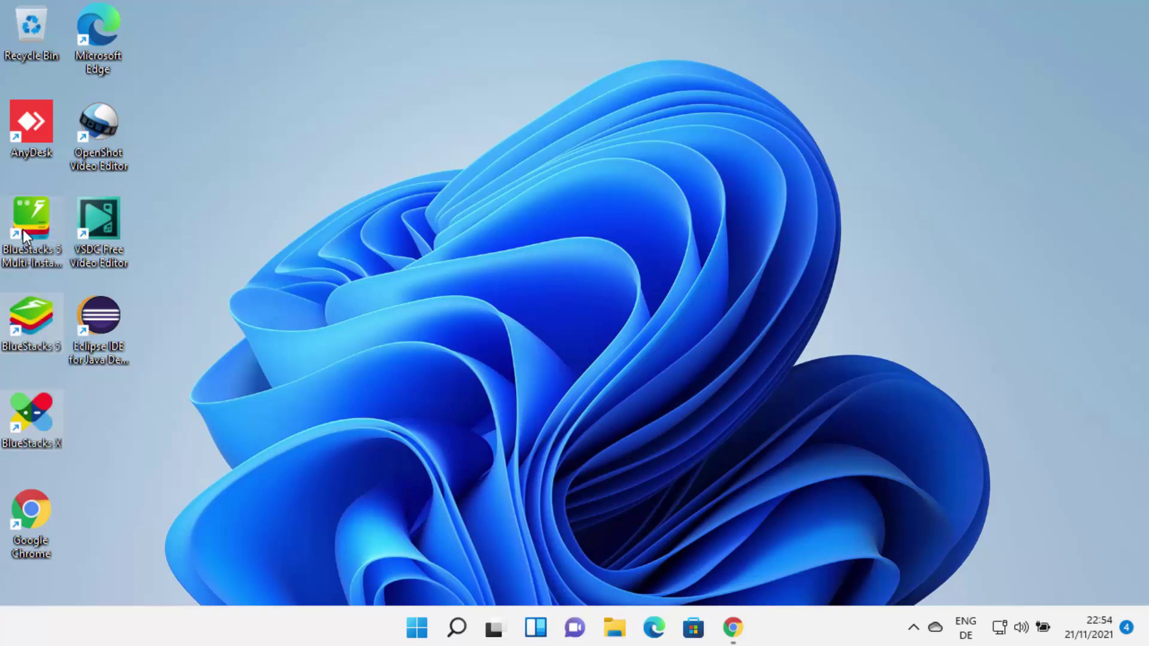
click(284, 409)
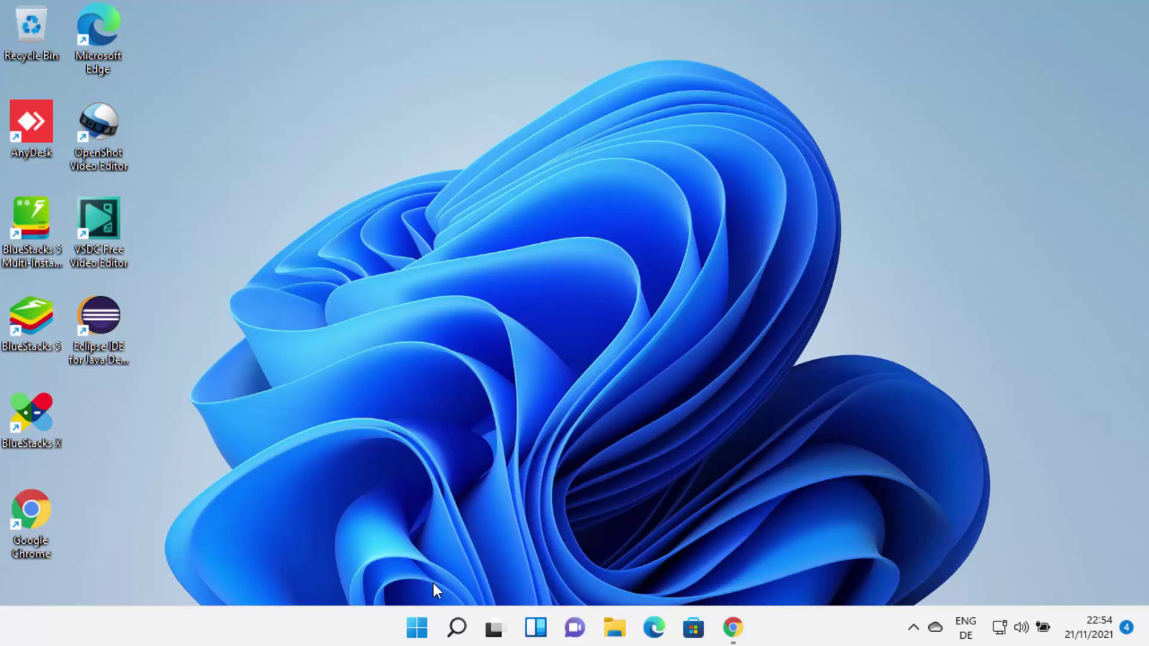
click(463, 628)
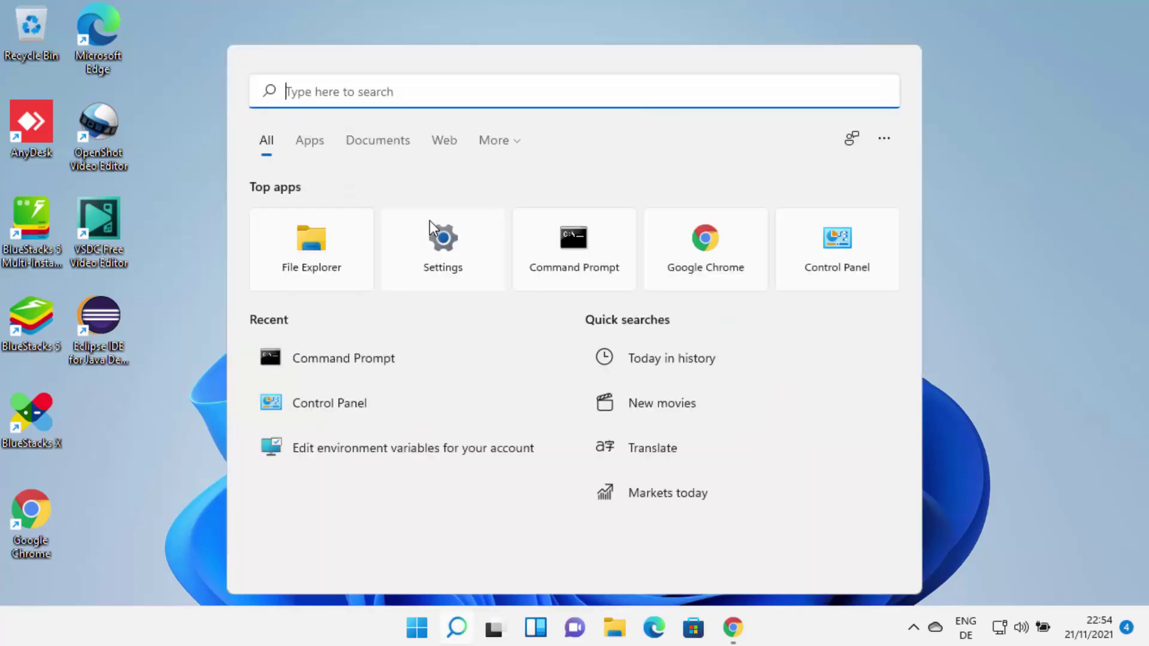
text(bluesta)
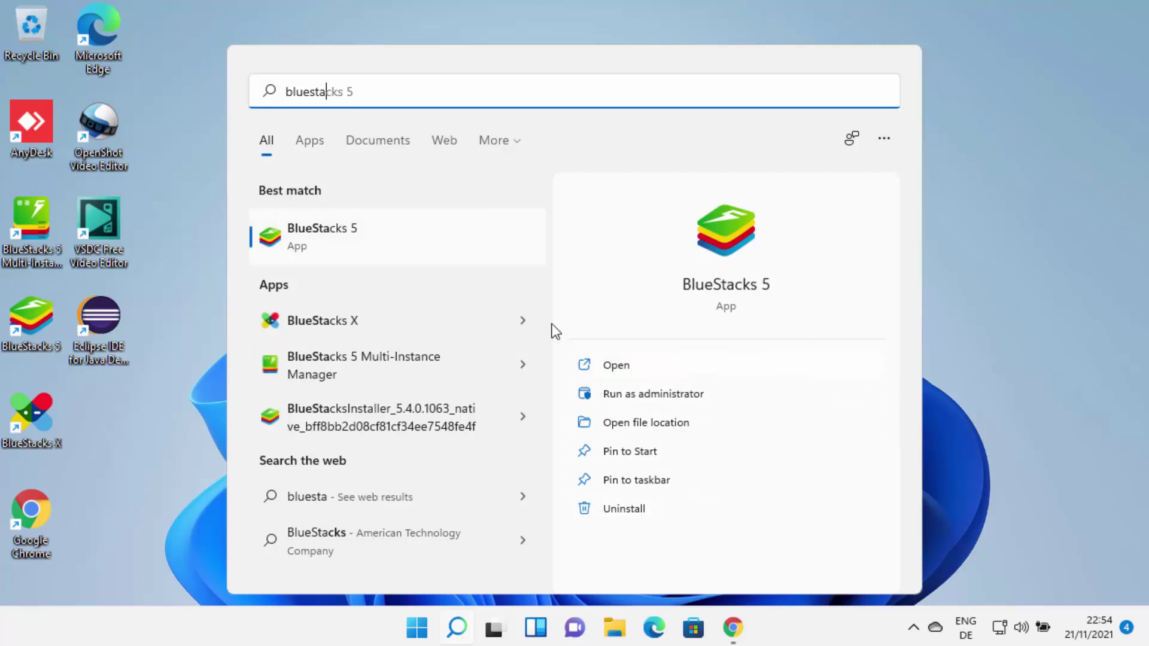
- Close the BlueStacks results and search Windows for 'contro' to surface Control Panel
click(948, 472)
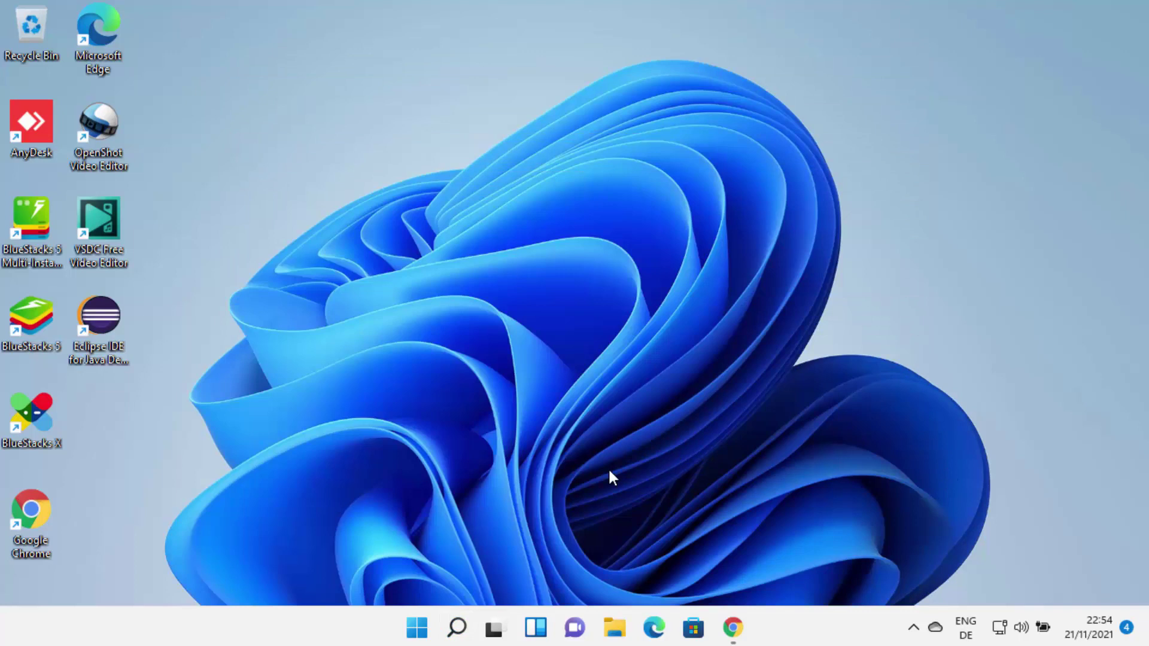
click(457, 626)
text(contro)
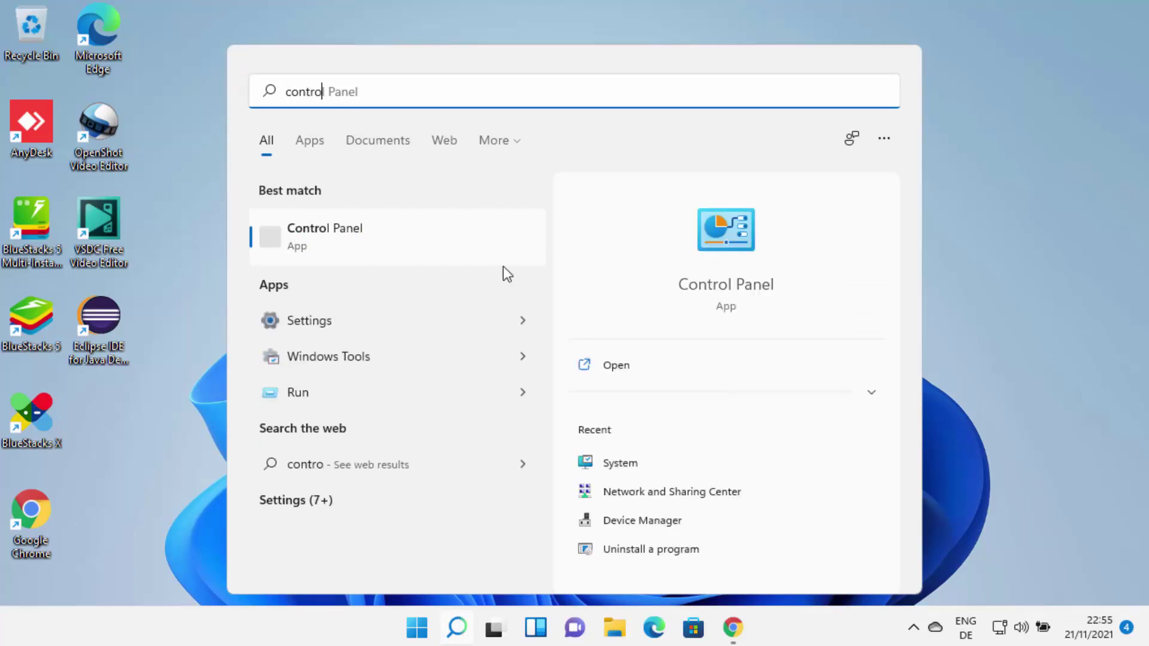
- Open Control Panel from the search results, keeping View by set to Category
click(346, 247)
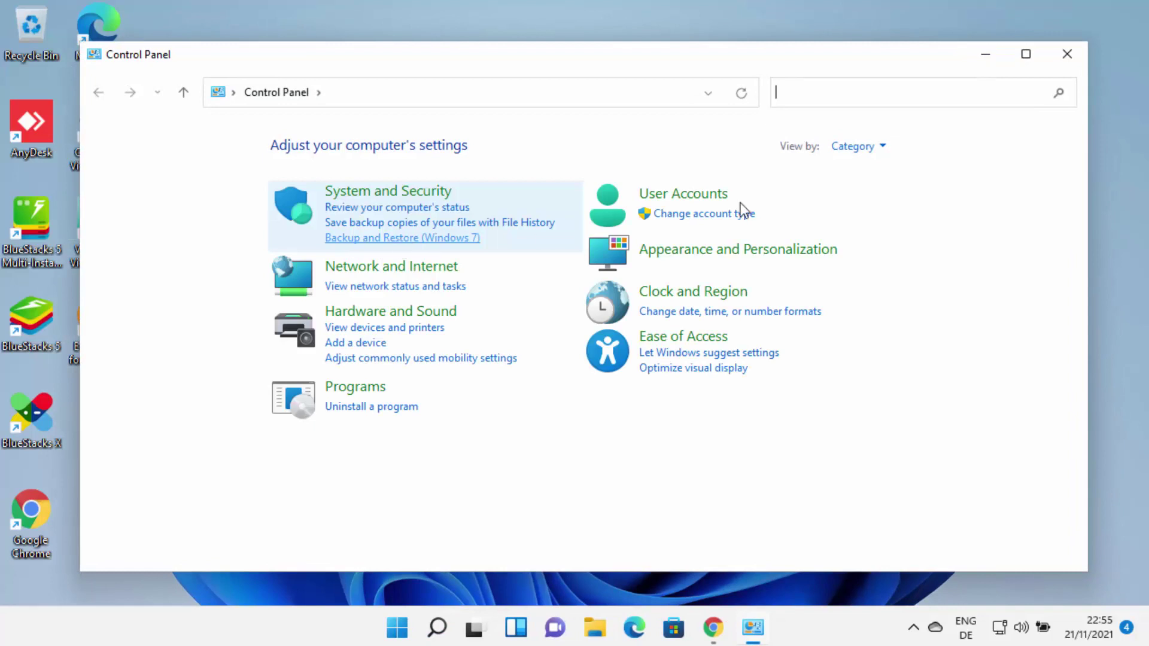
click(858, 150)
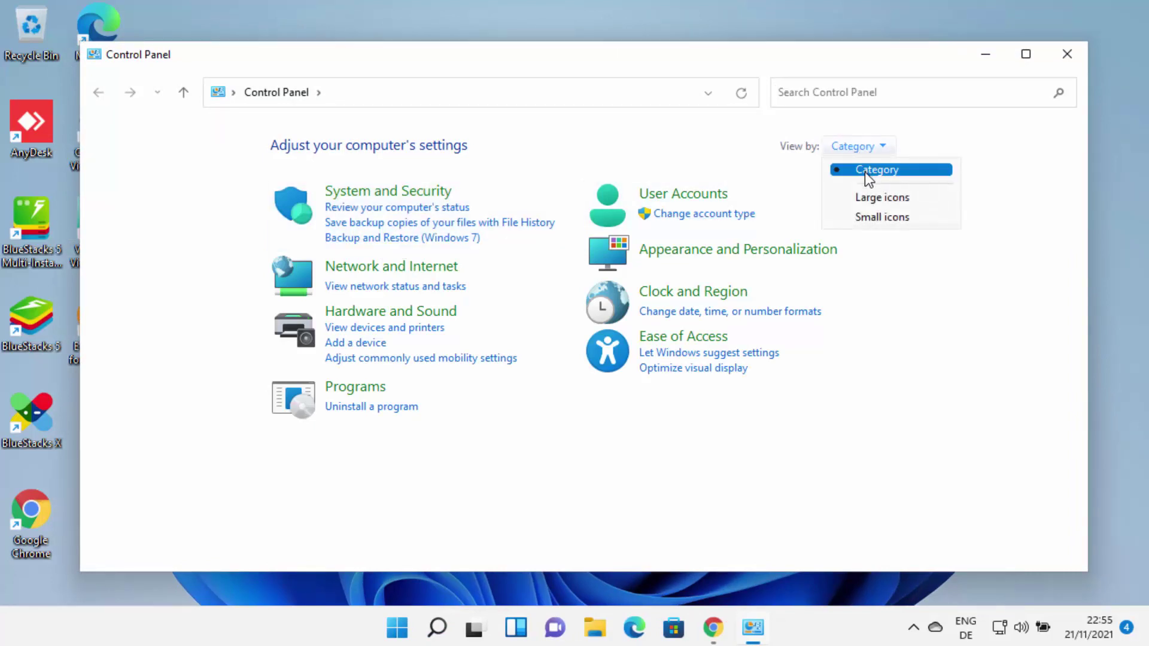
click(864, 170)
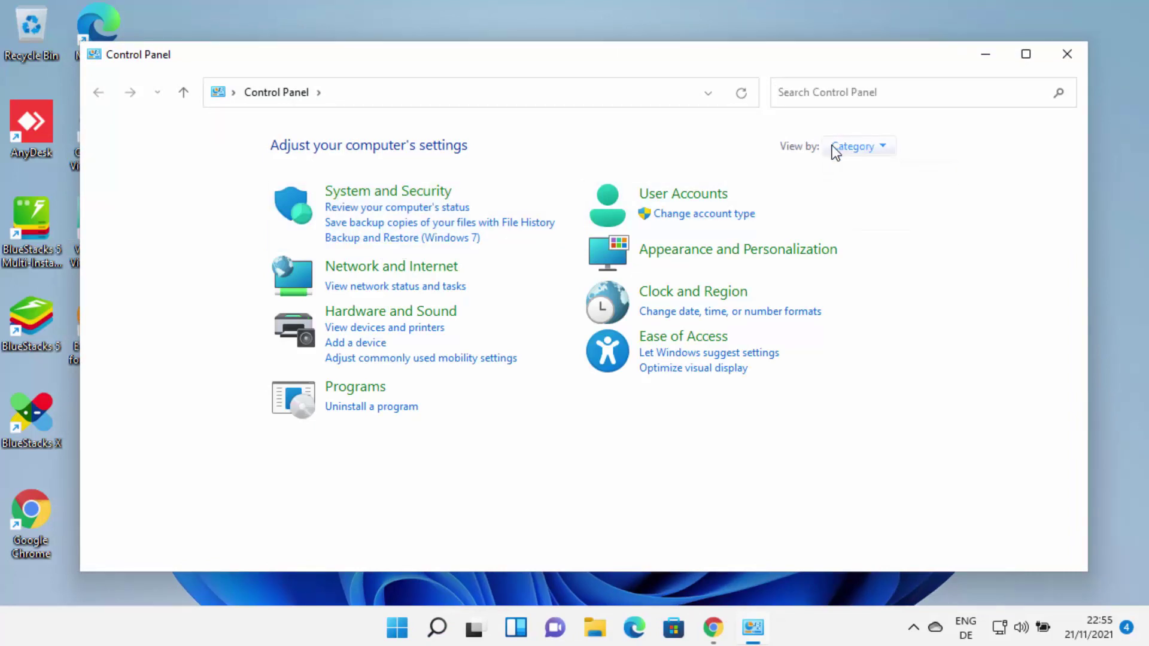
- In maximized Programs and Features, uninstall BlueStacks 5 and approve the UAC prompt
click(366, 410)
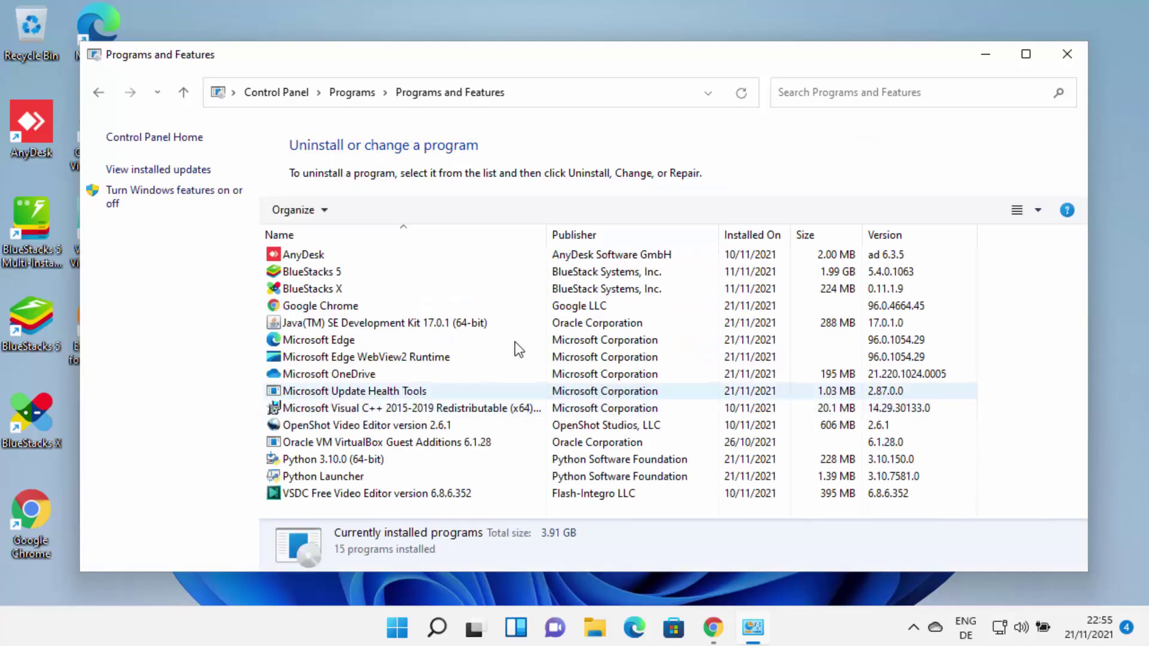
click(1026, 54)
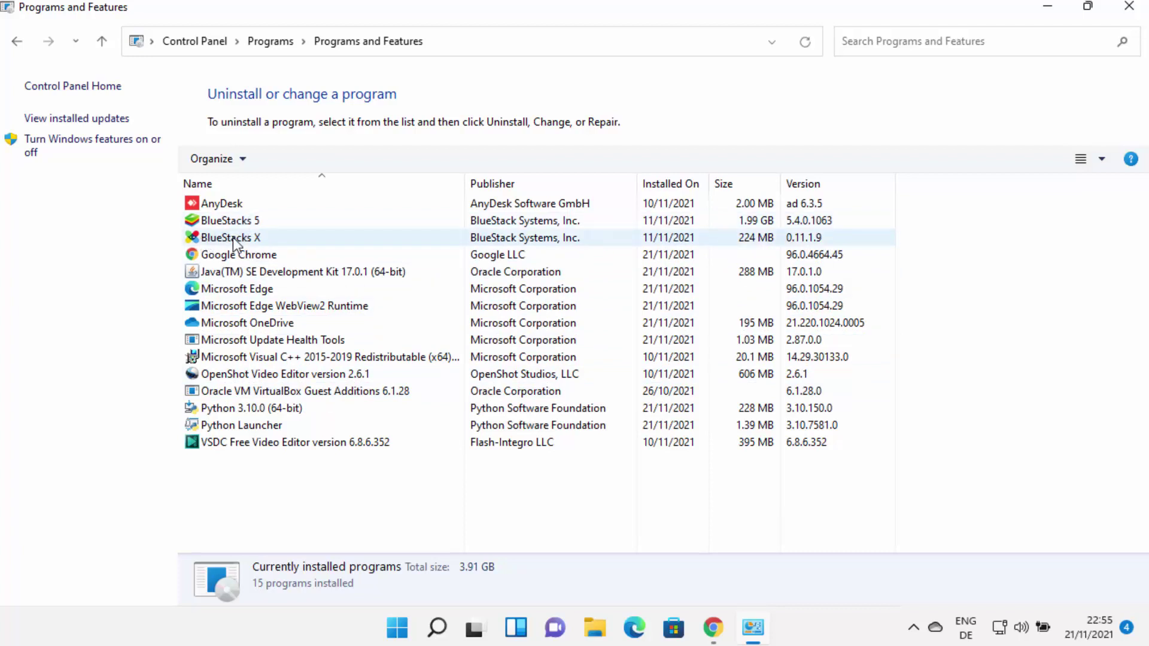
click(263, 222)
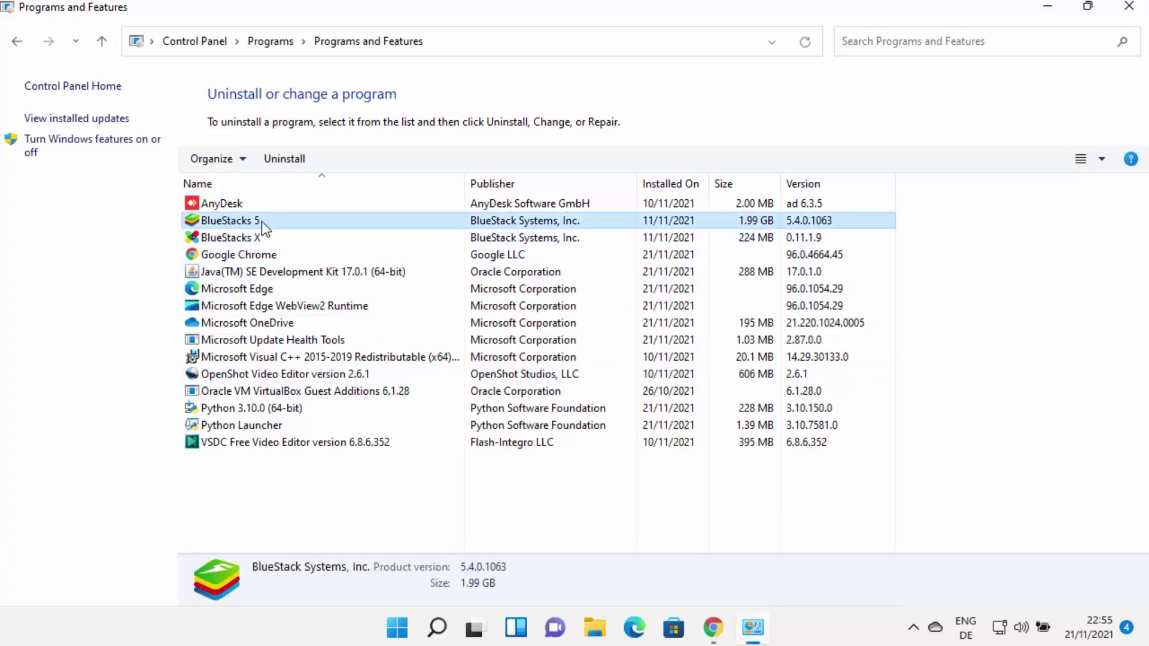
click(282, 162)
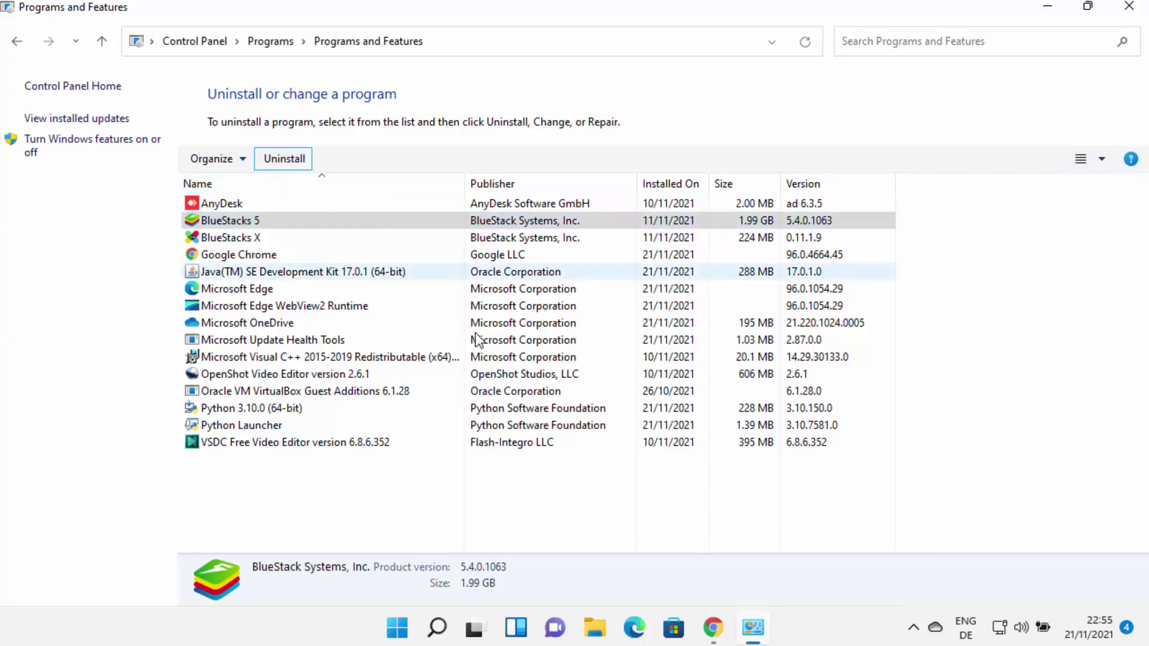
click(490, 446)
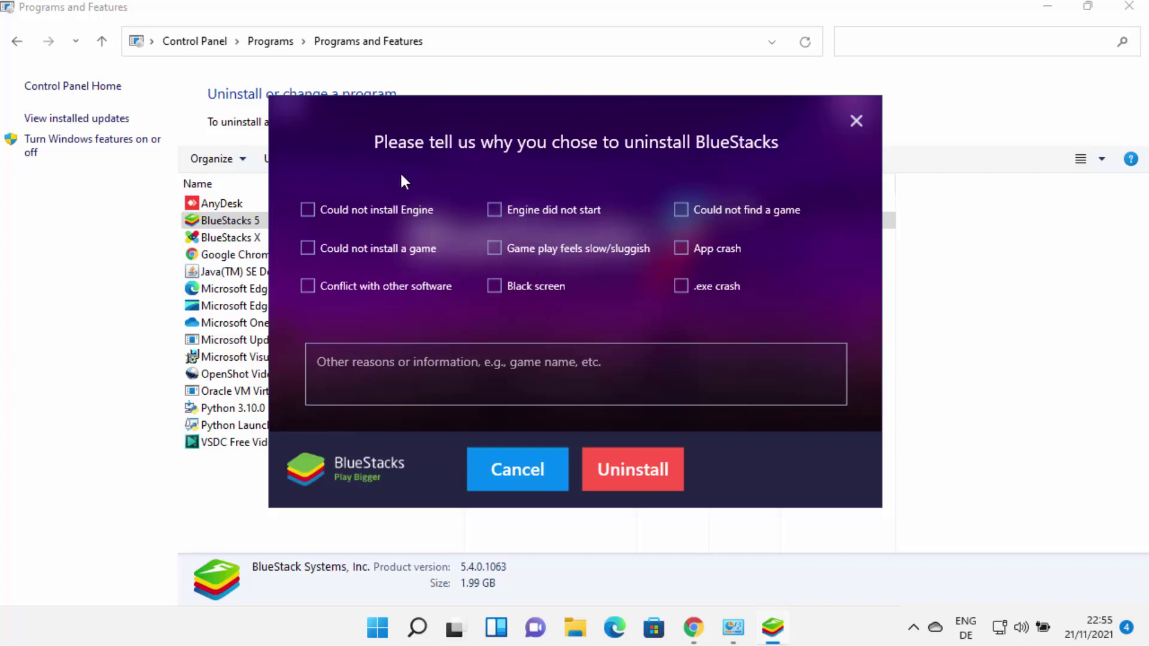
- Tick eight survey reasons, from Could not install Engine through Black screen and .exe crash
click(1047, 9)
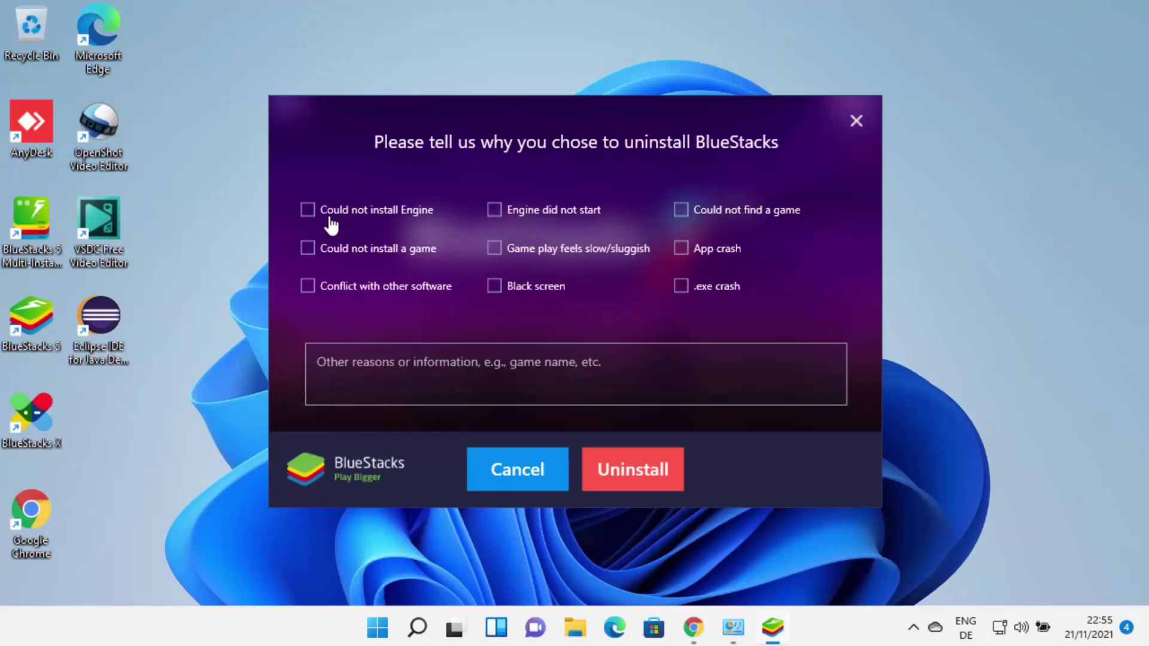
click(309, 214)
click(496, 213)
click(683, 216)
click(311, 252)
click(496, 250)
click(307, 287)
click(495, 288)
click(682, 286)
- Submit the survey, confirm removing BlueStacks 5, and close the completed uninstaller
click(642, 476)
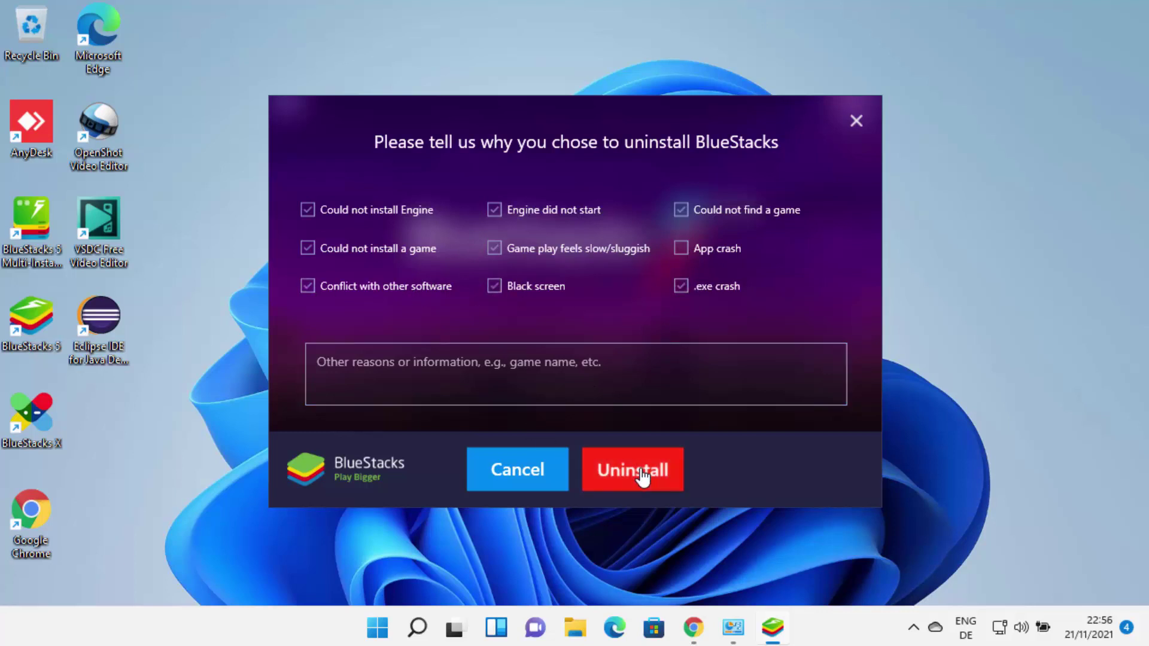
click(645, 333)
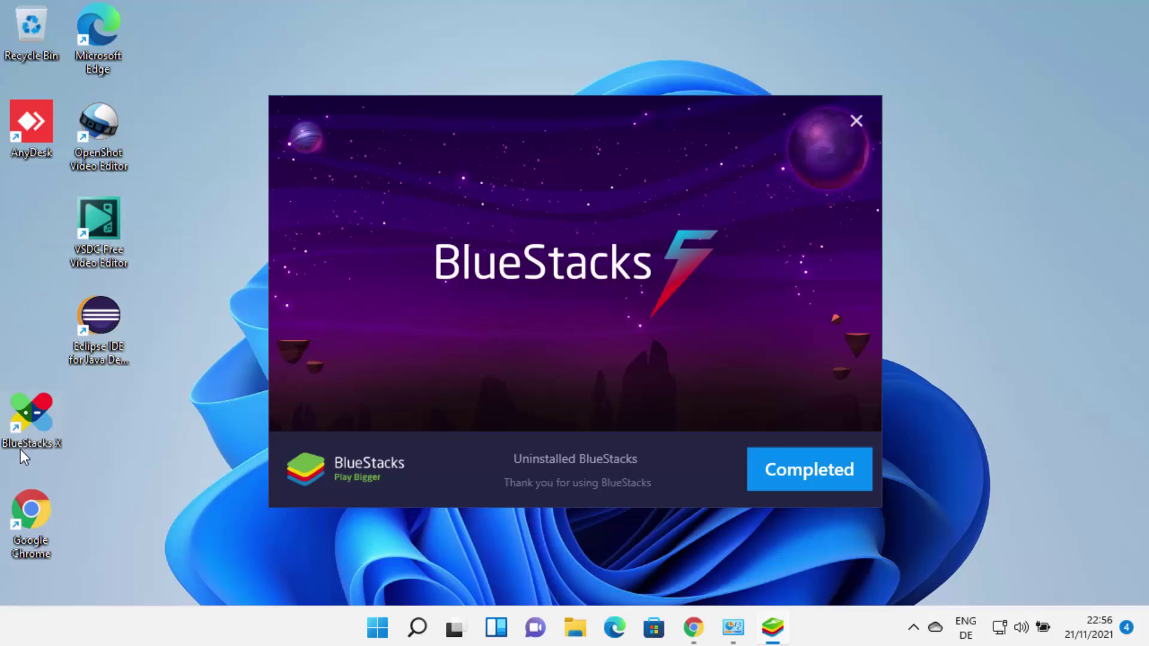
click(767, 481)
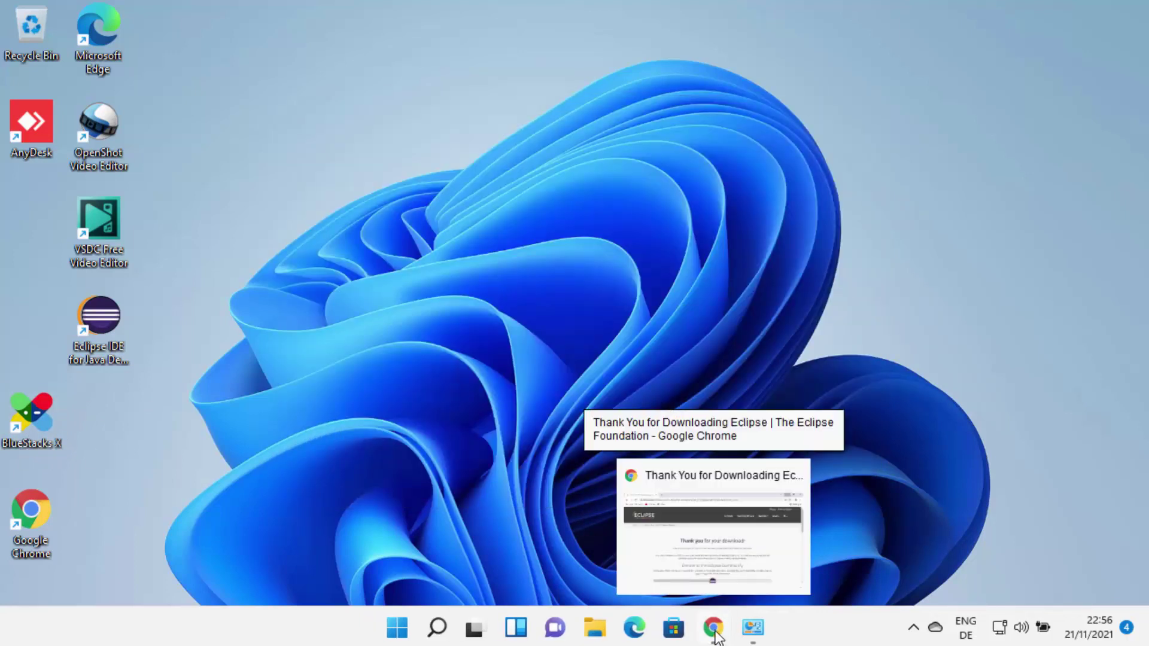
- Reopen Programs and Features, uninstall BlueStacks X approving UAC, and minimize the window
click(758, 636)
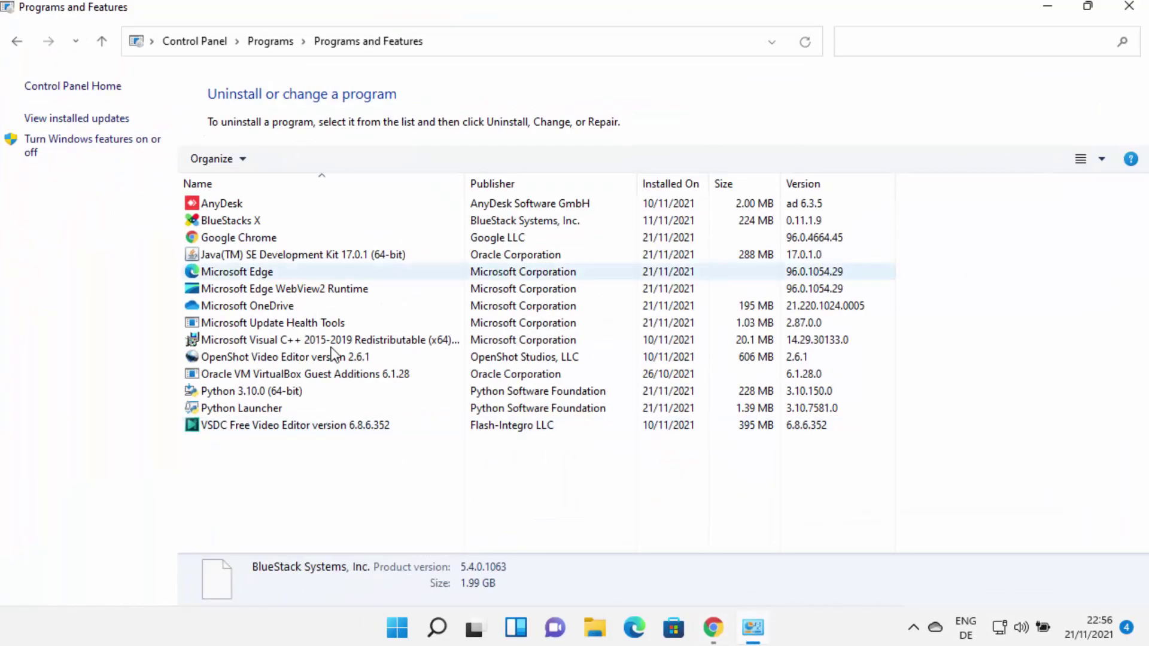
click(287, 220)
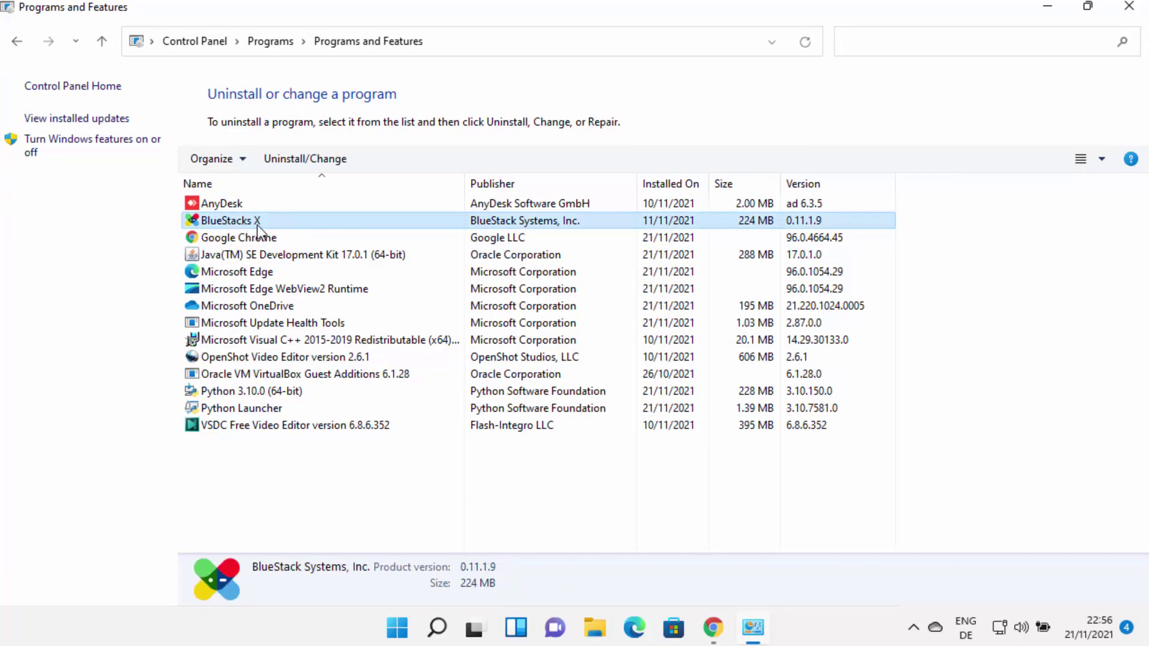
click(304, 159)
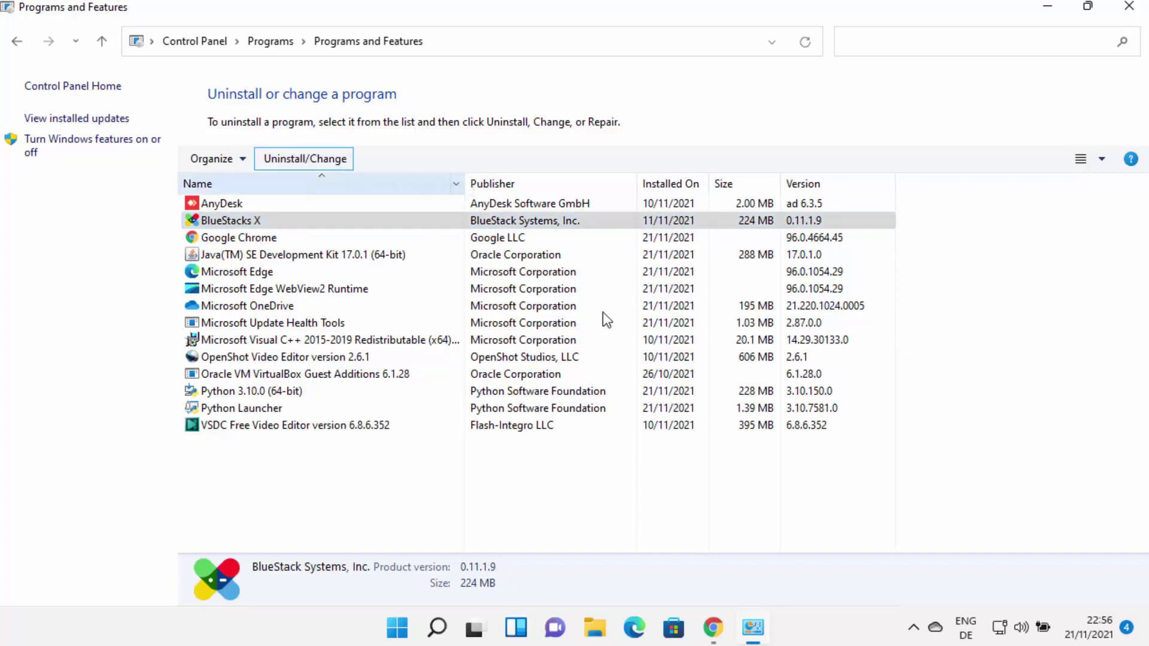
click(519, 456)
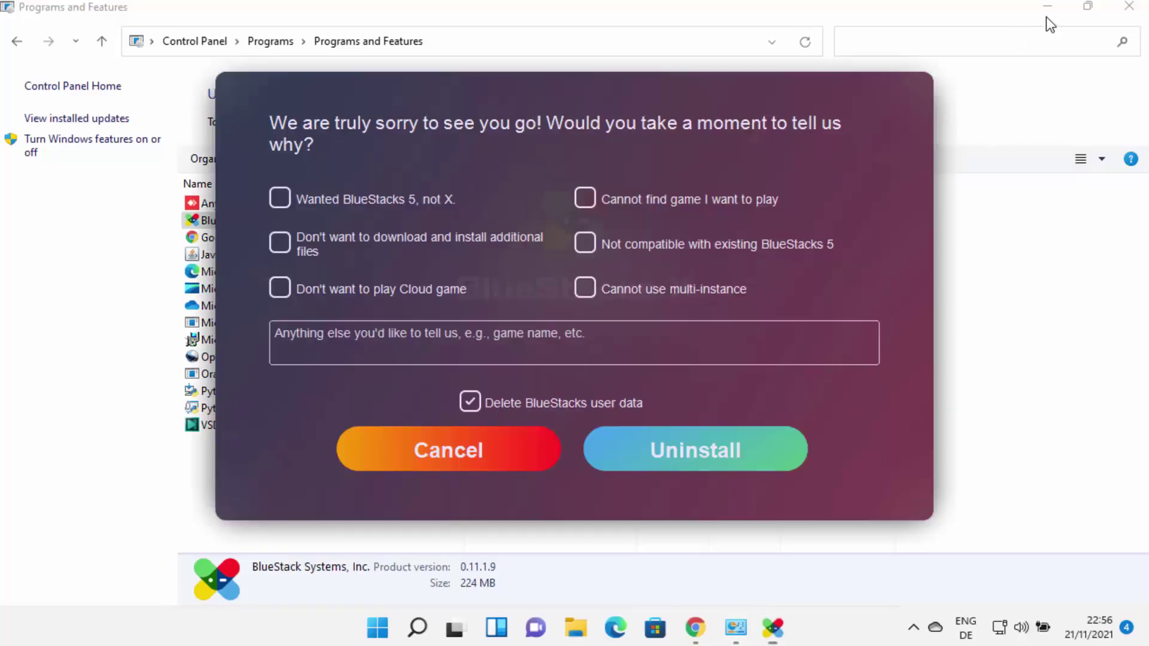
click(1046, 13)
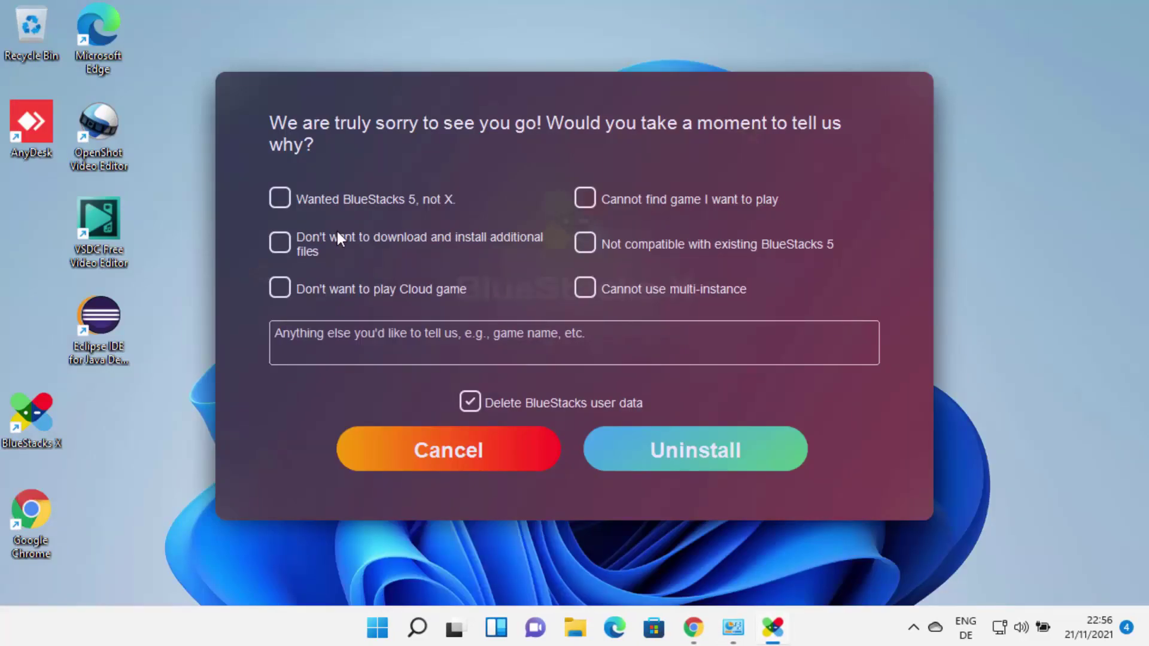
- Tick Cloud game, BlueStacks 5 incompatibility and multi-instance reasons, uninstall BlueStacks X with user data, then close
click(279, 289)
click(587, 241)
click(578, 293)
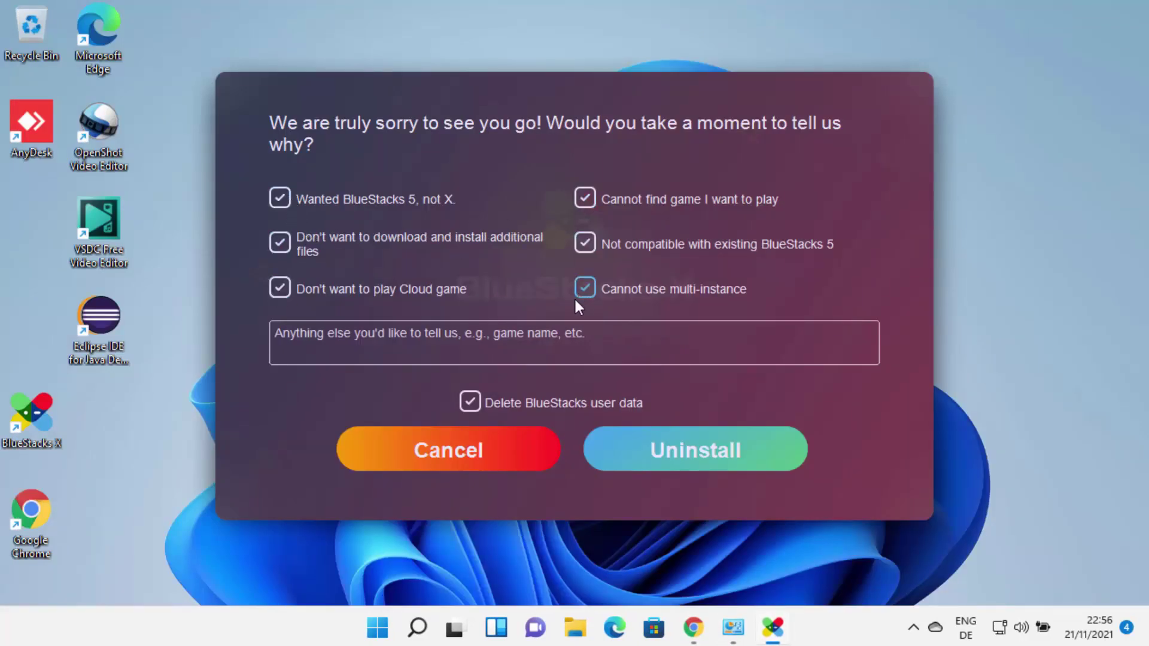
click(681, 448)
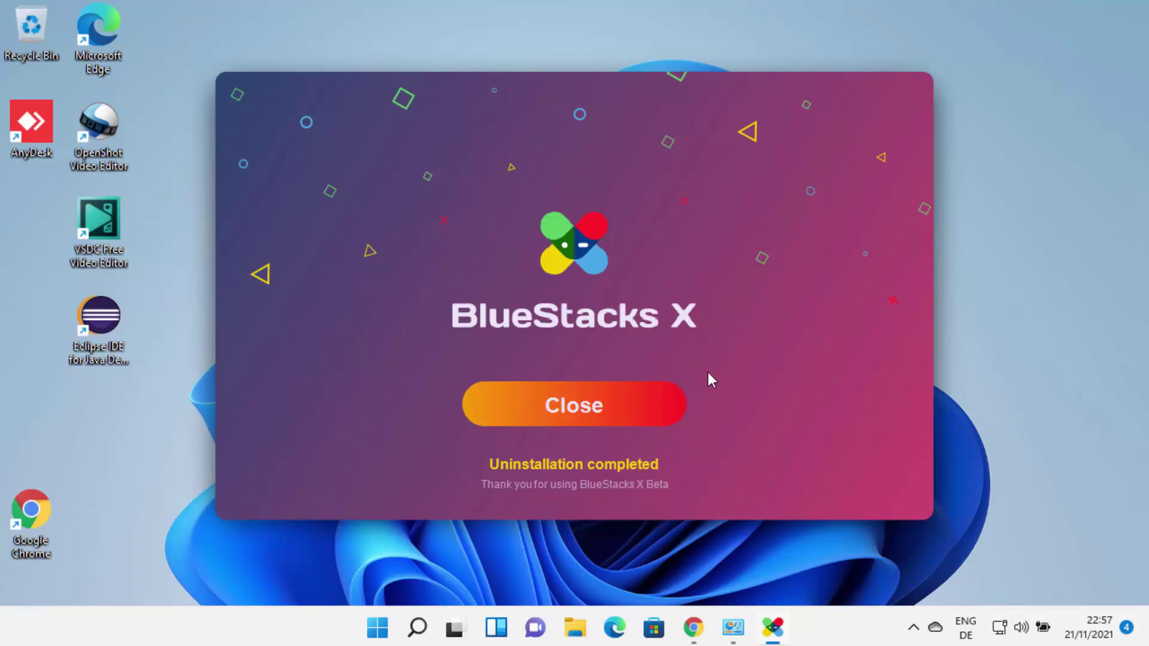
click(620, 414)
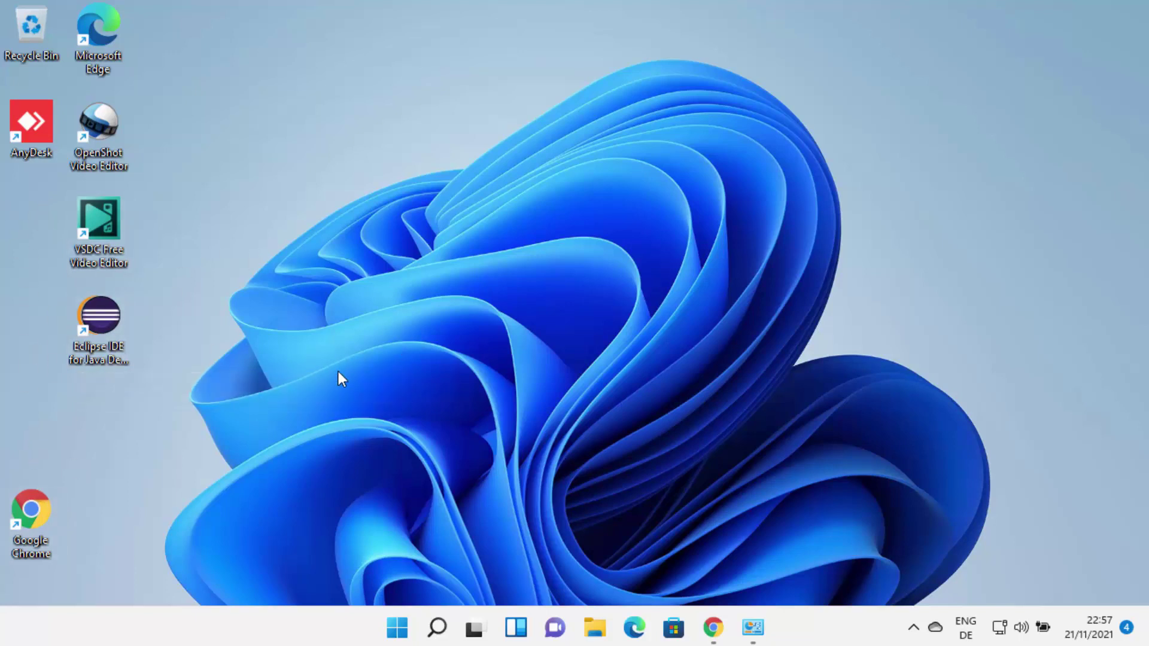
click(437, 628)
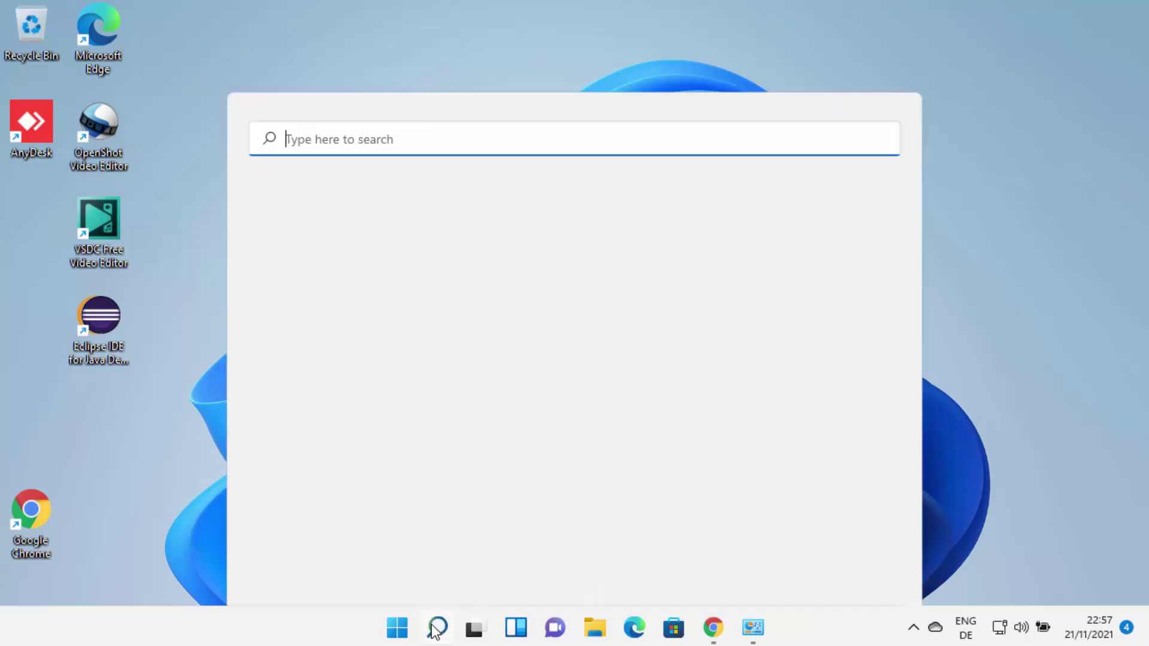
text(b)
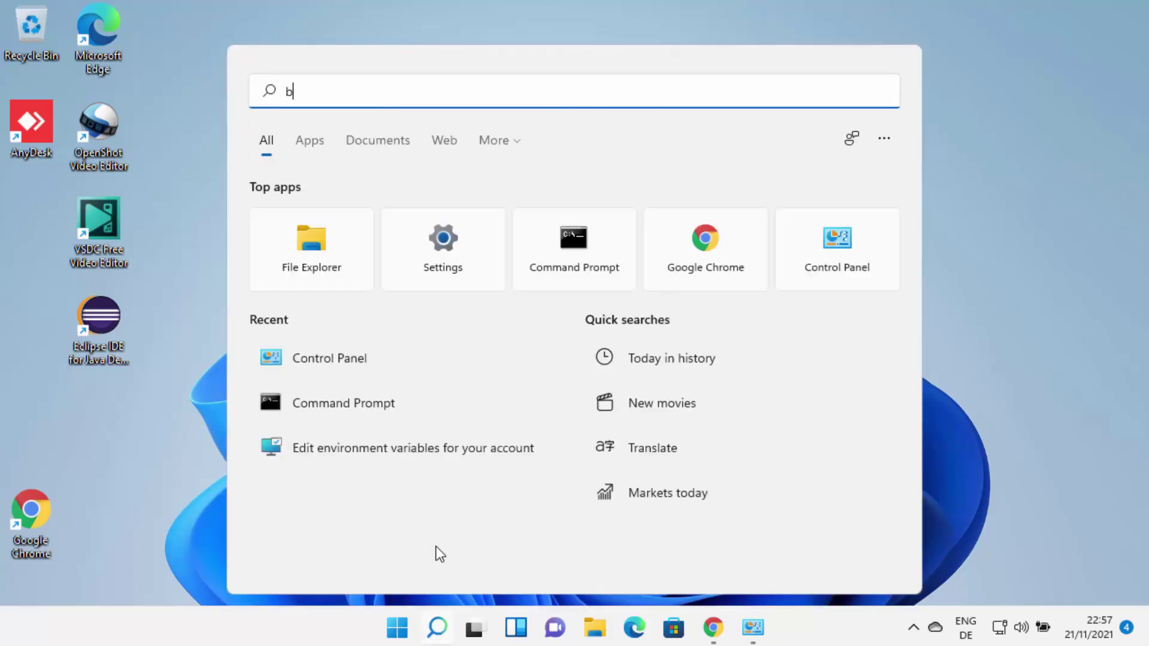
text(luest)
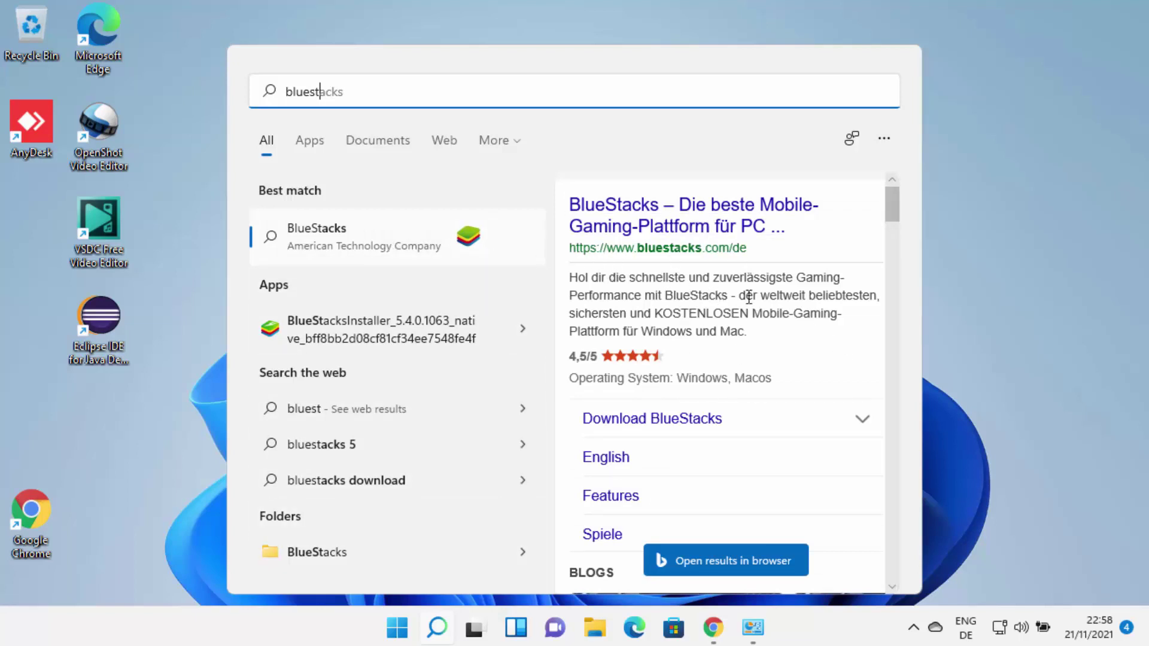
click(935, 271)
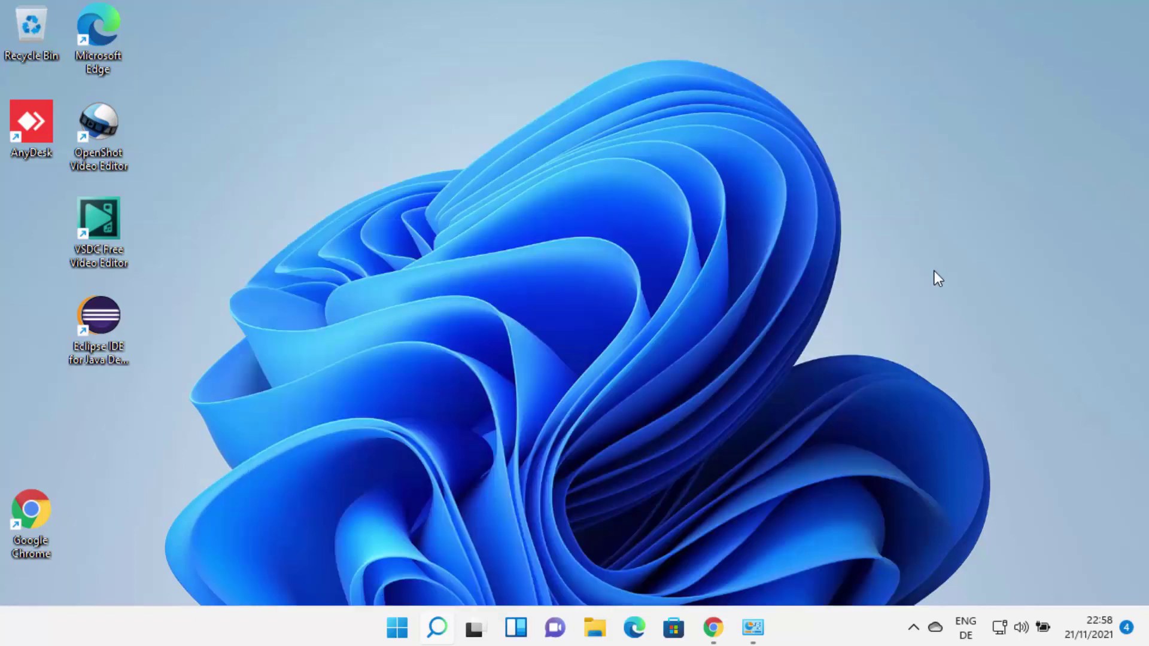